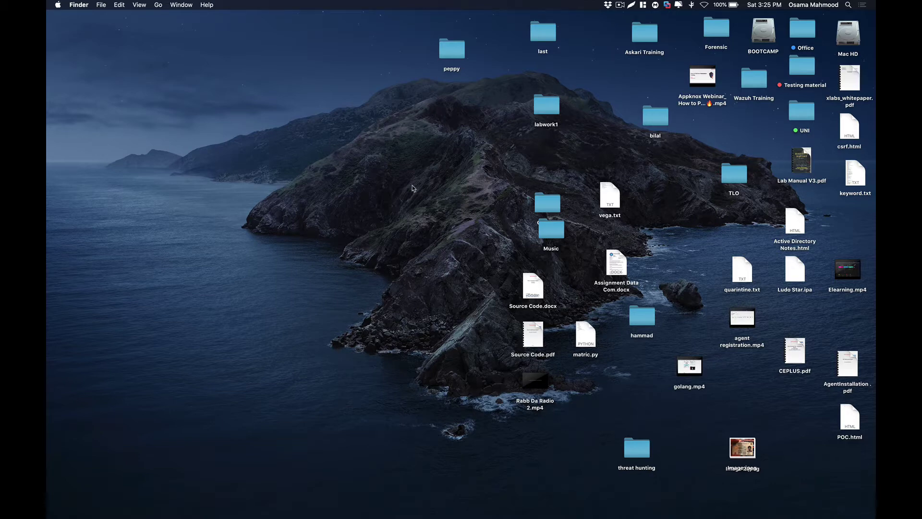
Step: Switch Spaces to the full-screen Kali Linux VM showing its root QTerminal
key("ctrl+Right")
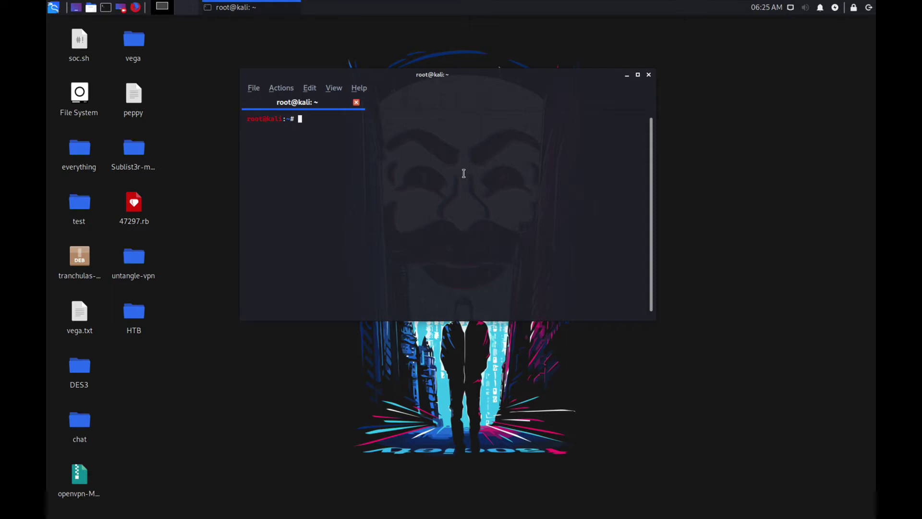
left_click(53, 7)
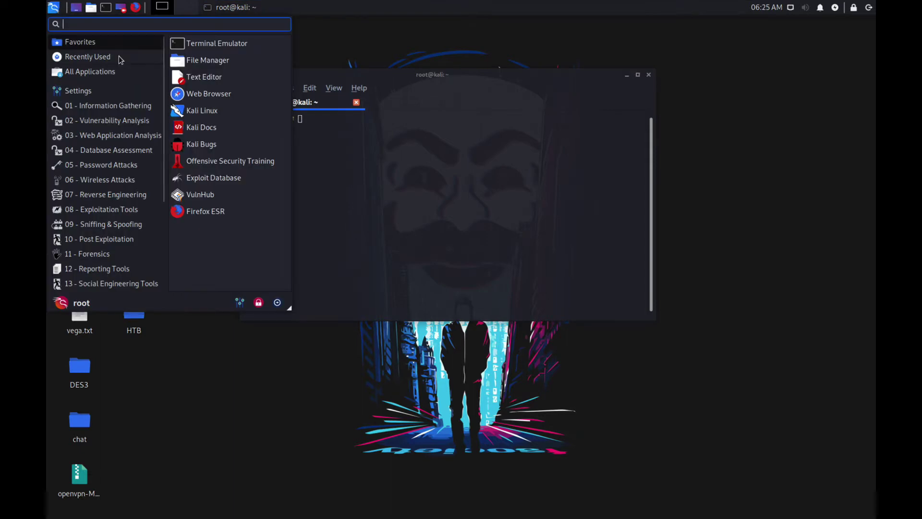
type("zen")
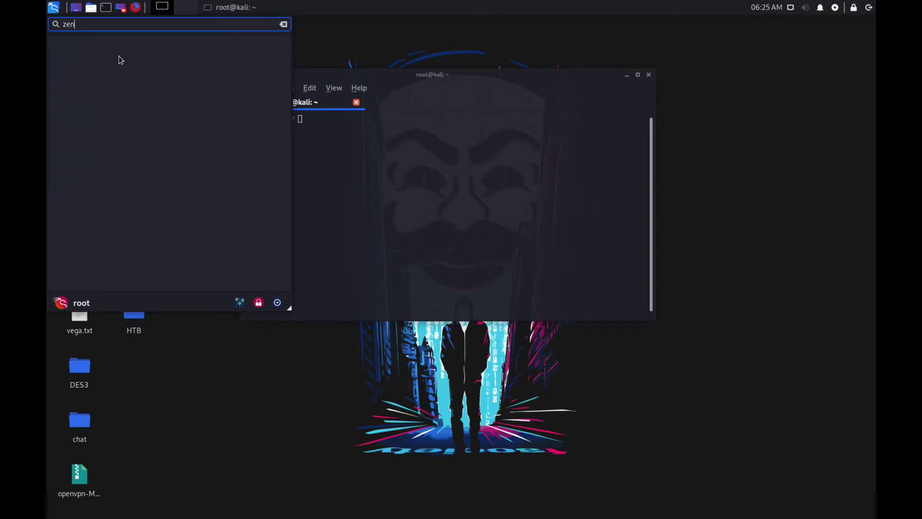
key("BackSpace")
type("n")
type("p")
key("BackSpace")
key("BackSpace")
type("nmap")
double_click(97, 25)
key("BackSpace")
left_click(443, 229)
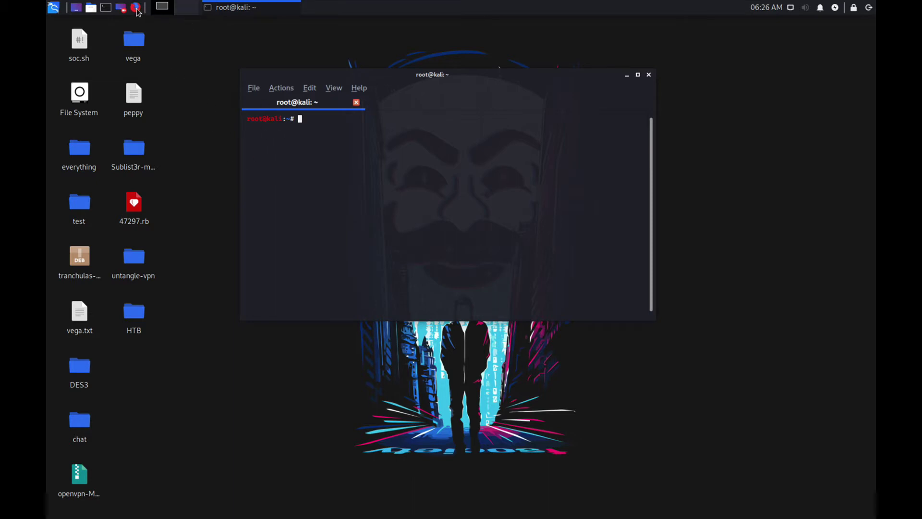
Step: Launch Firefox and search Google for 'zenmap' in a new tab
left_click(138, 10)
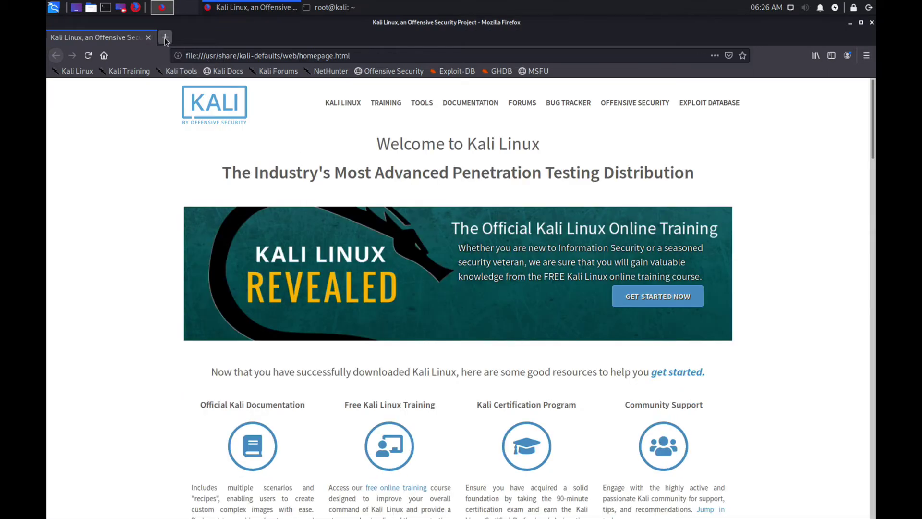
left_click(165, 37)
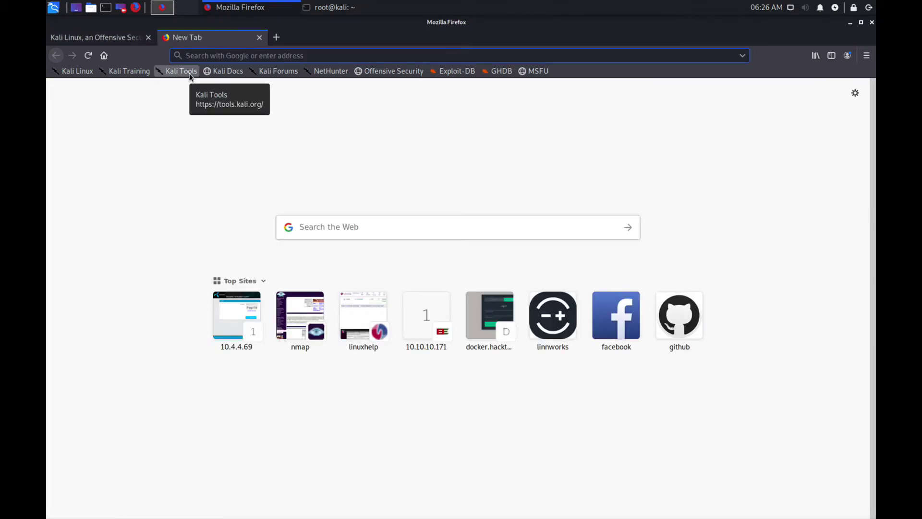
type("e")
key("BackSpace")
key("BackSpace")
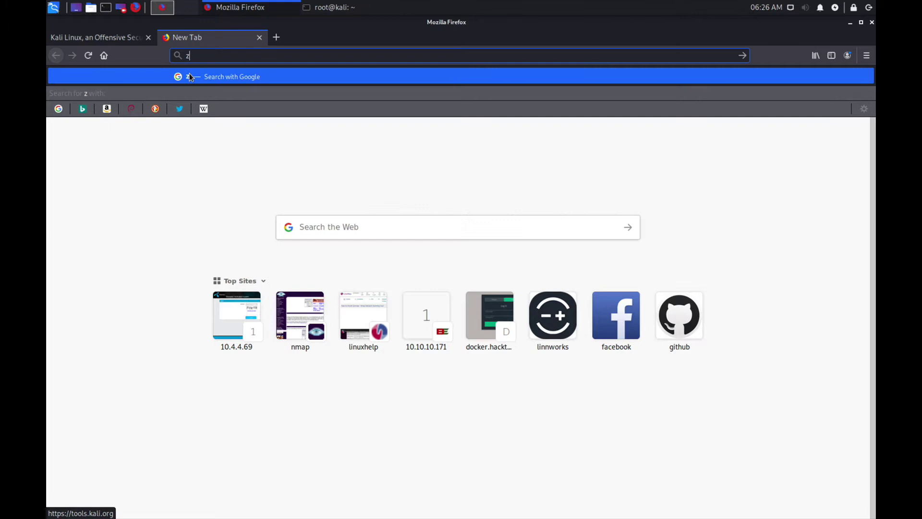
type("zenmap")
key("Return")
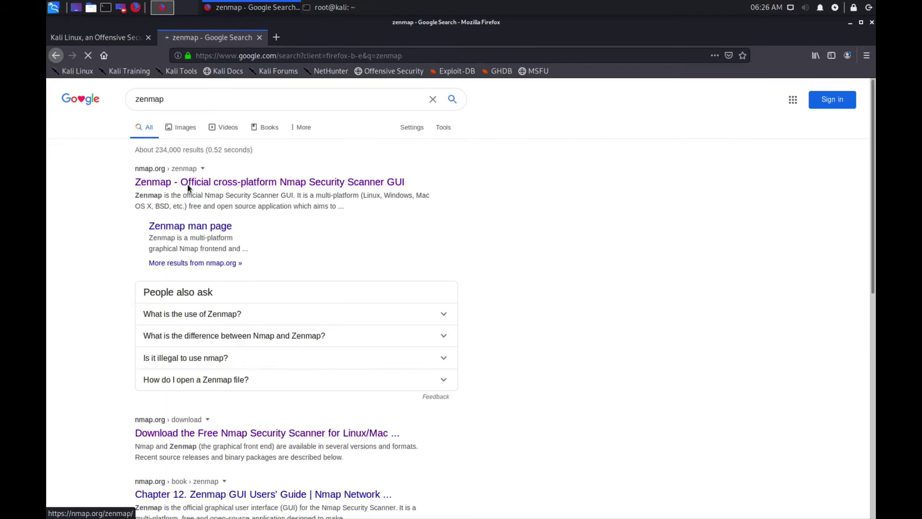
Step: Download zenmap-7.80-1.noarch.rpm from nmap.org's Linux RPM section, then return to the terminal
left_click(216, 182)
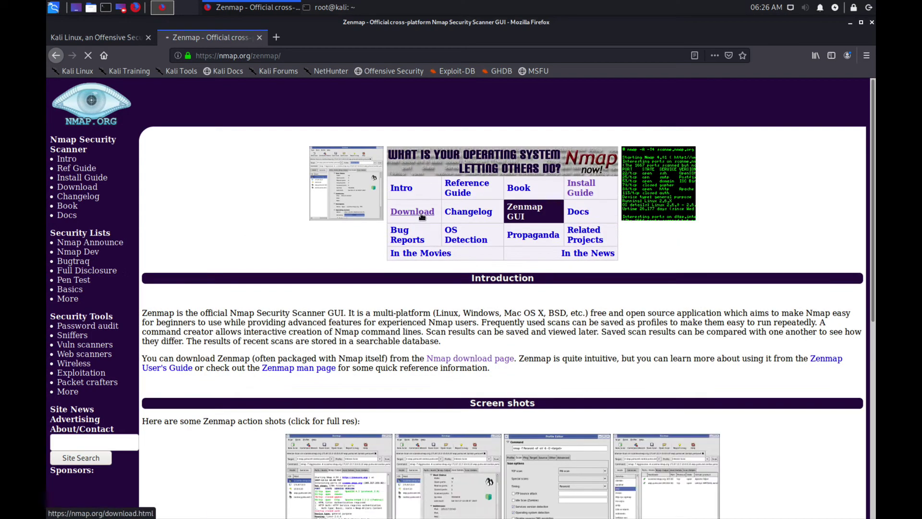
left_click(412, 211)
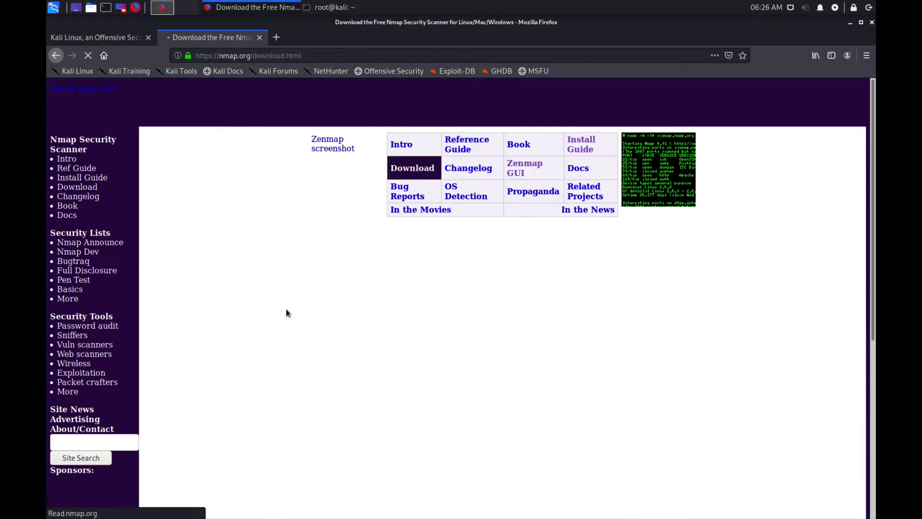
scroll(289, 313, "down", 3)
scroll(297, 358, "down", 4)
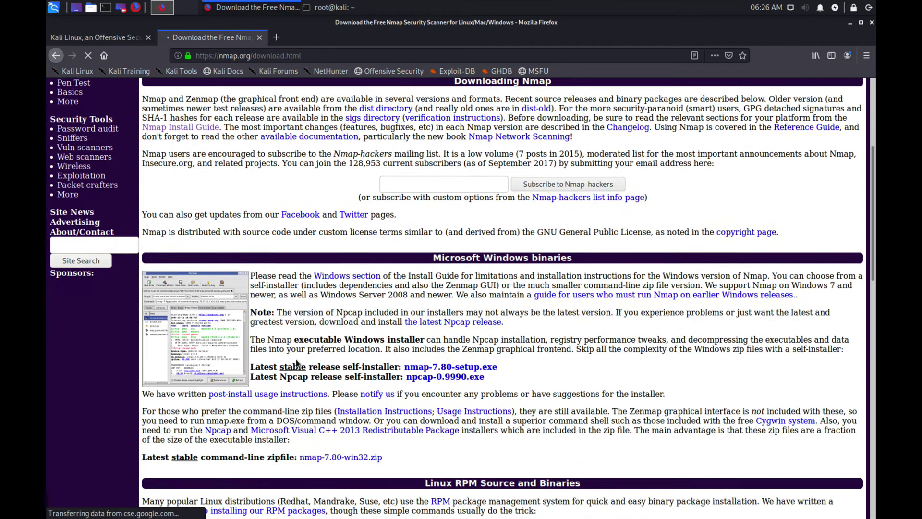
scroll(297, 359, "down", 2)
scroll(297, 359, "down", 3)
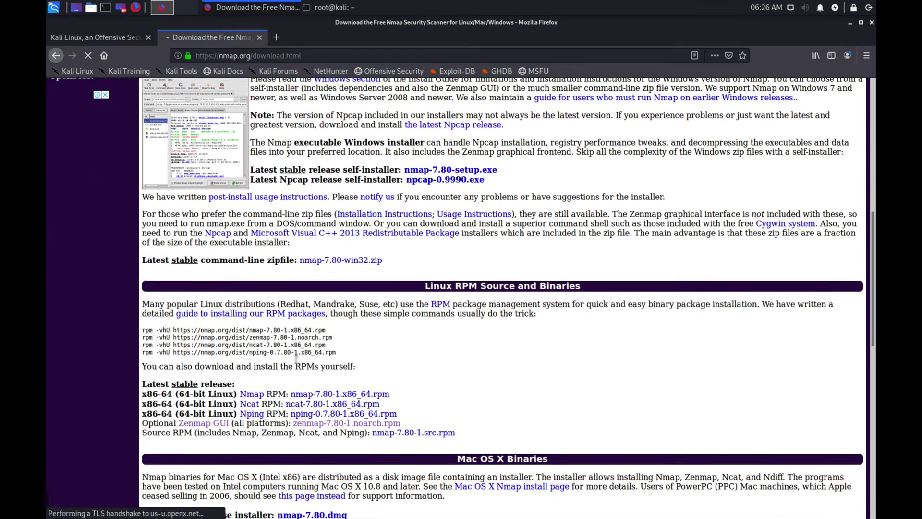
left_click_drag(174, 338, 288, 339)
left_click(259, 340)
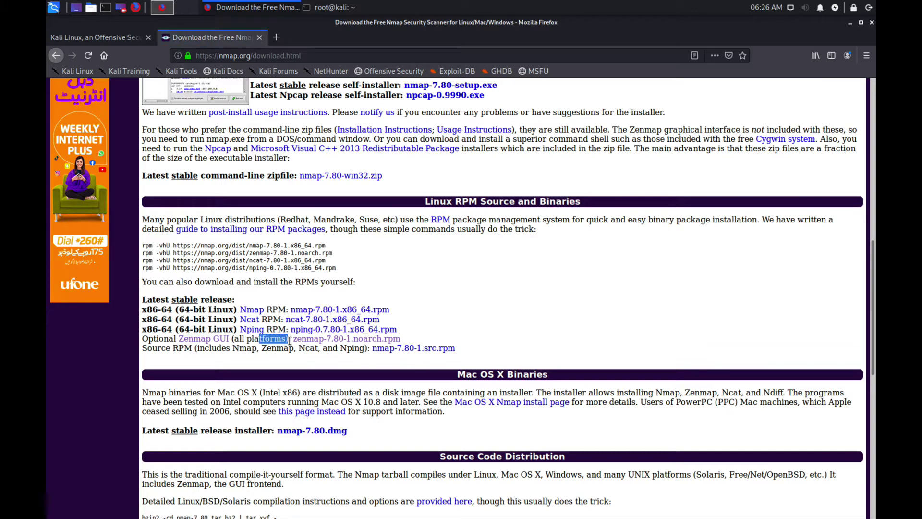
triple_click(395, 338)
left_click(408, 344)
left_click(340, 7)
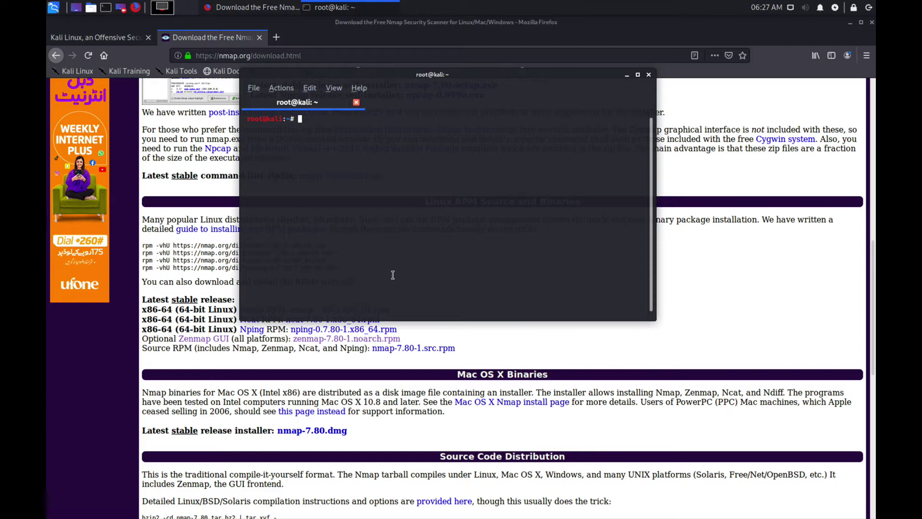
type("apt i")
type("nstall alien")
Step: Run 'apt install alien', which reports alien already newest, then clear the screen
key("Return")
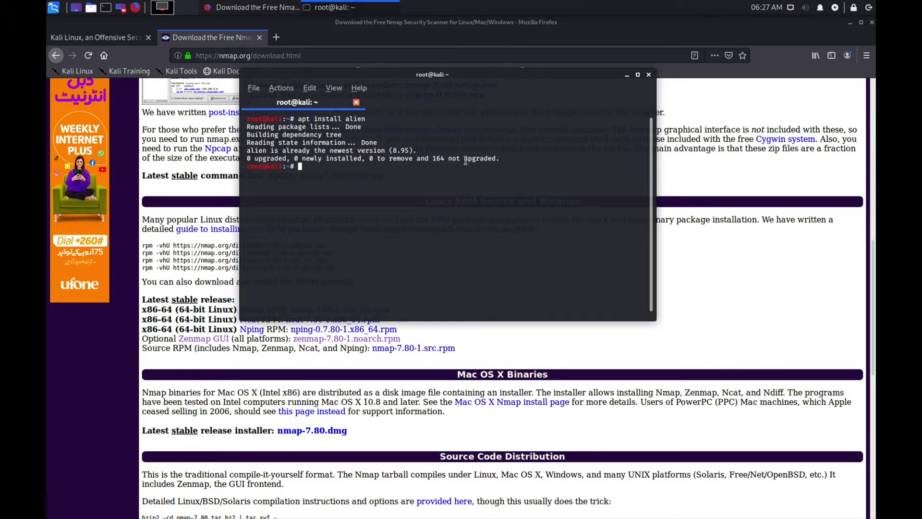
left_click_drag(497, 142, 397, 143)
left_click_drag(497, 143, 349, 118)
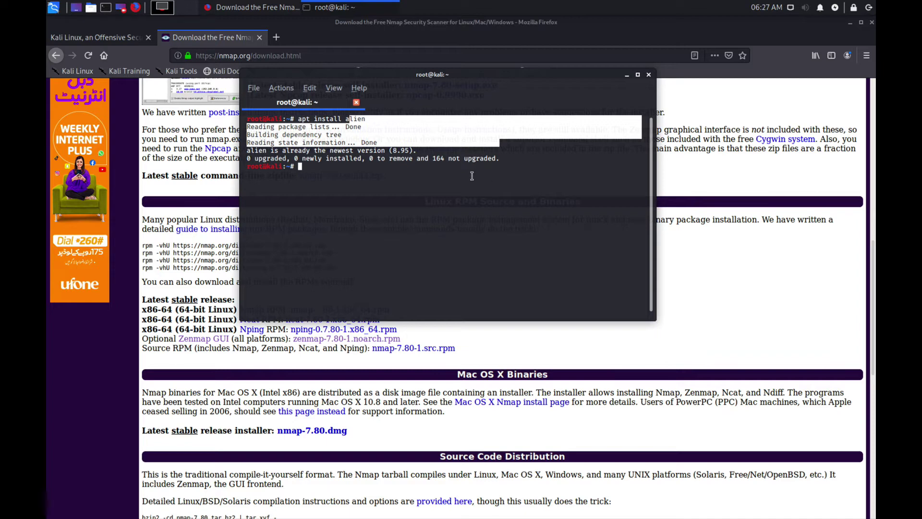
type("clear")
key("Return")
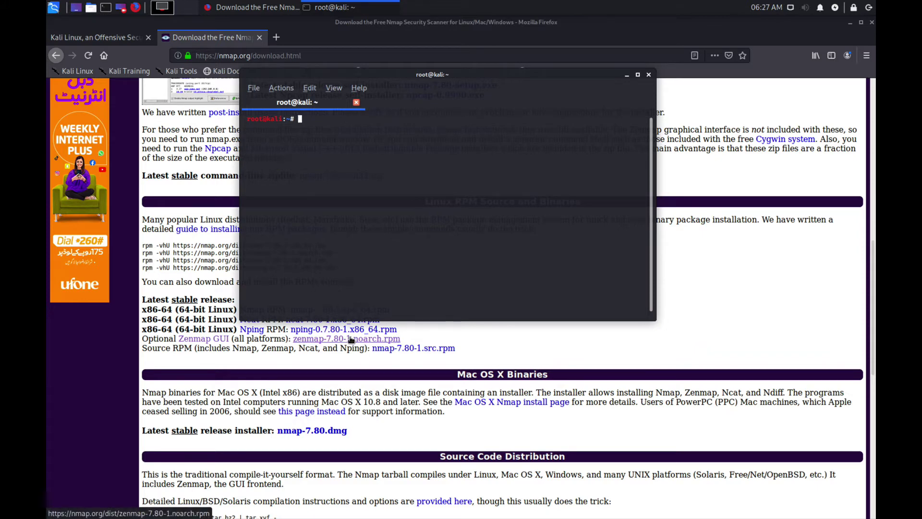
type("cd Down")
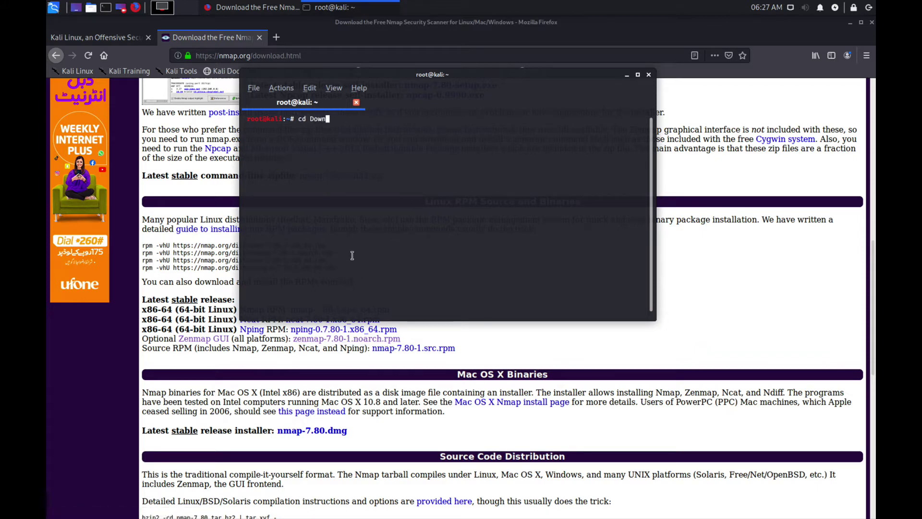
Step: Change into the Downloads folder and list its files
key("Tab")
key("Return")
type("ls")
key("Return")
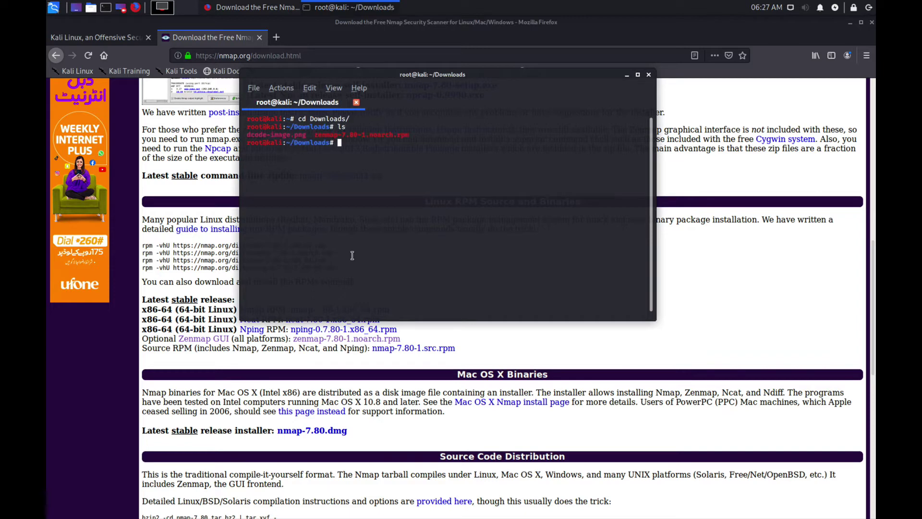
triple_click(354, 137)
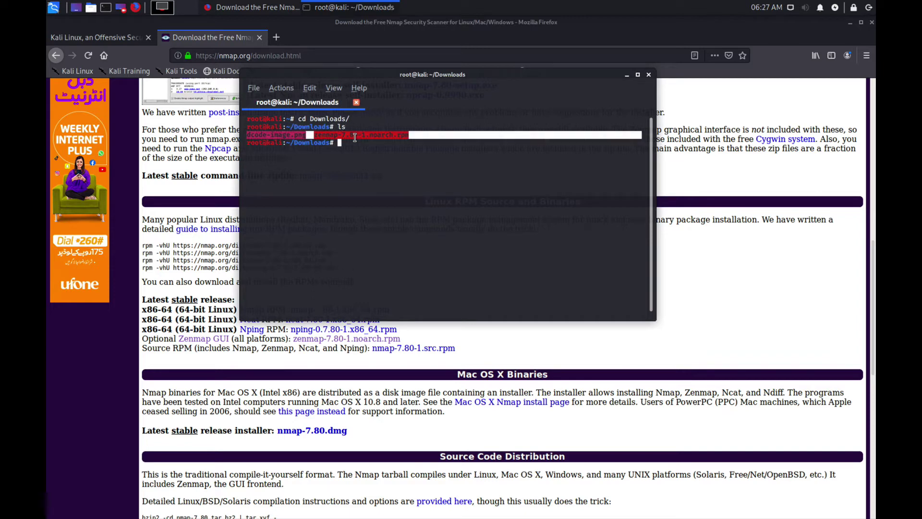
left_click(369, 135)
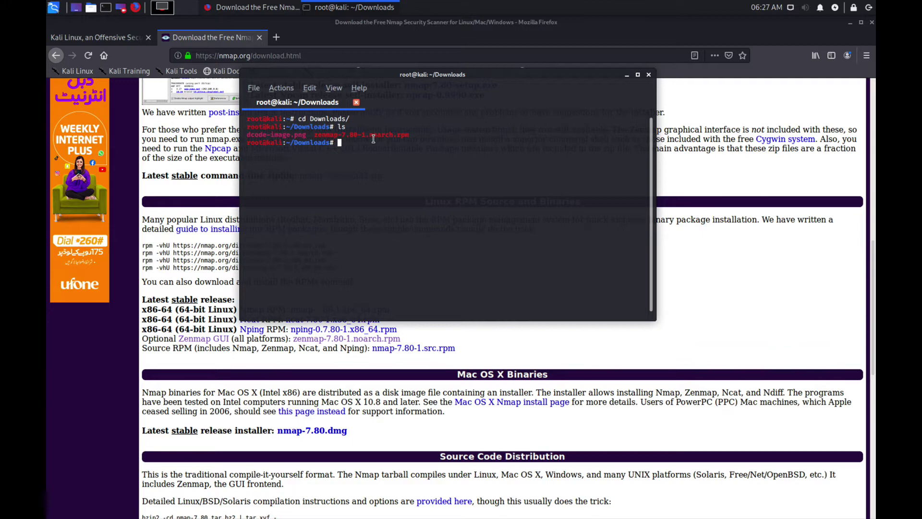
type("aliem")
Step: Convert zenmap-7.80-1.noarch.rpm with alien and list the new zenmap_7.80-2_all.deb
key("BackSpace")
type("n ")
type("ze")
key("Tab")
key("Return")
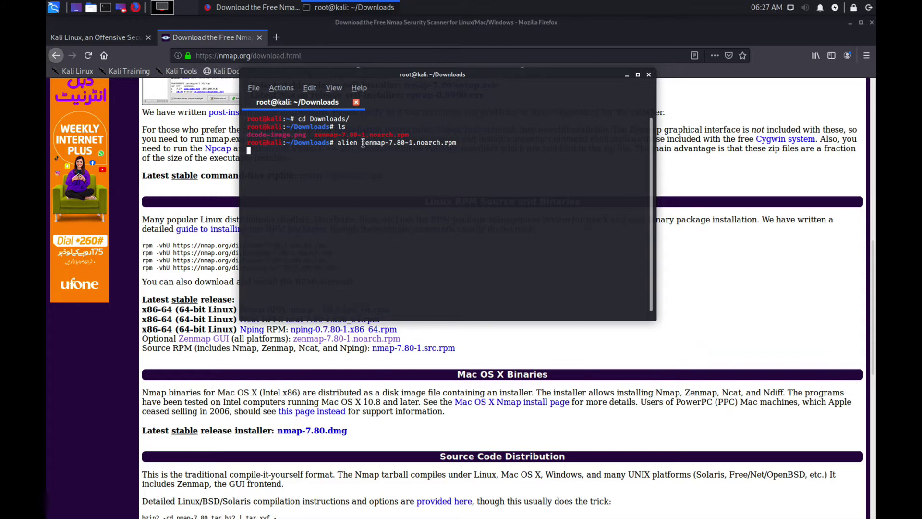
left_click_drag(363, 142, 475, 144)
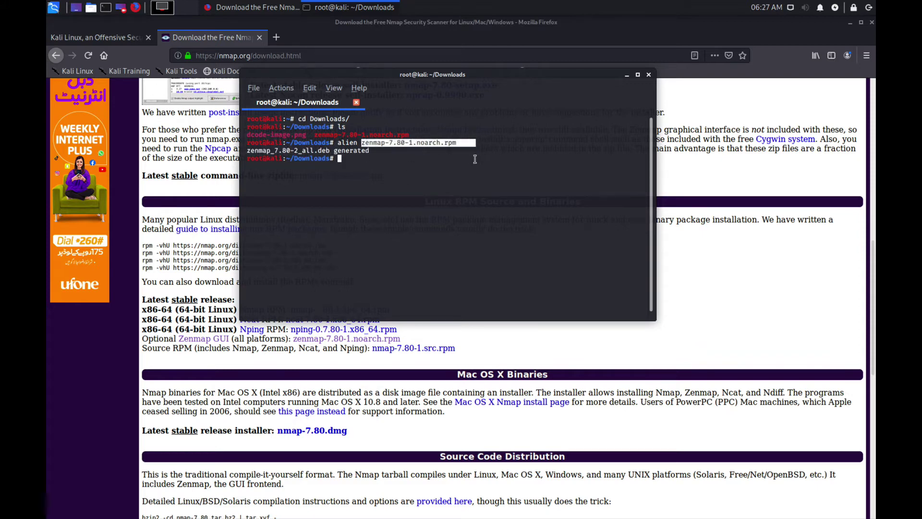
left_click_drag(317, 150, 642, 153)
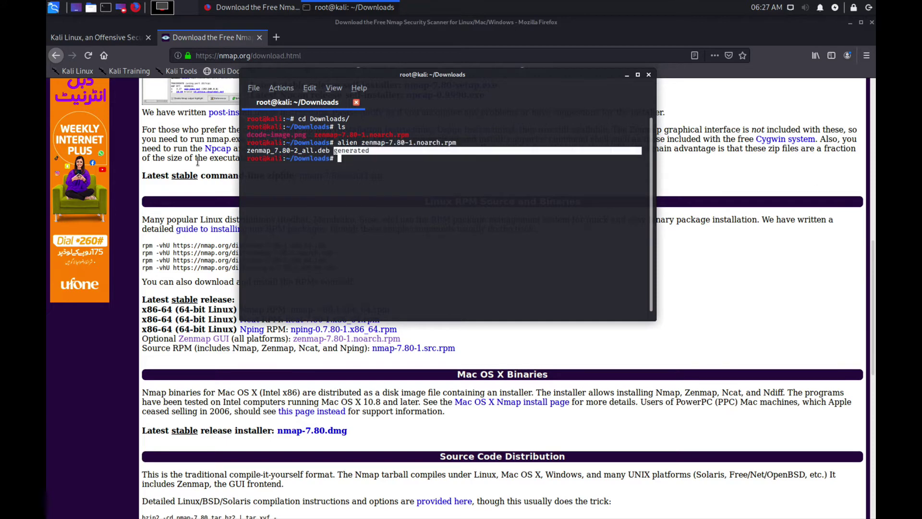
type("ls")
key("Return")
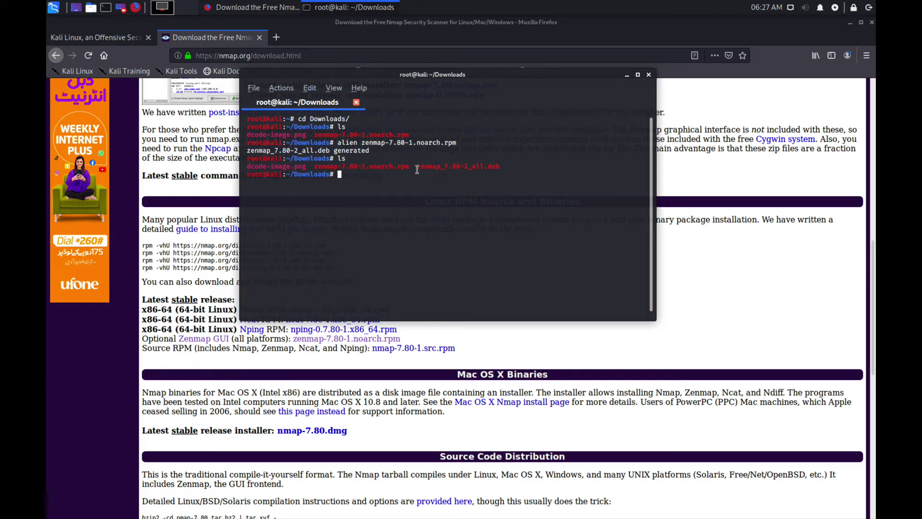
left_click_drag(416, 167, 501, 168)
left_click(479, 177)
type("pkg ")
type("-i z")
Step: Install zenmap_7.80-2_all.deb with 'dpkg -i'
key("Tab")
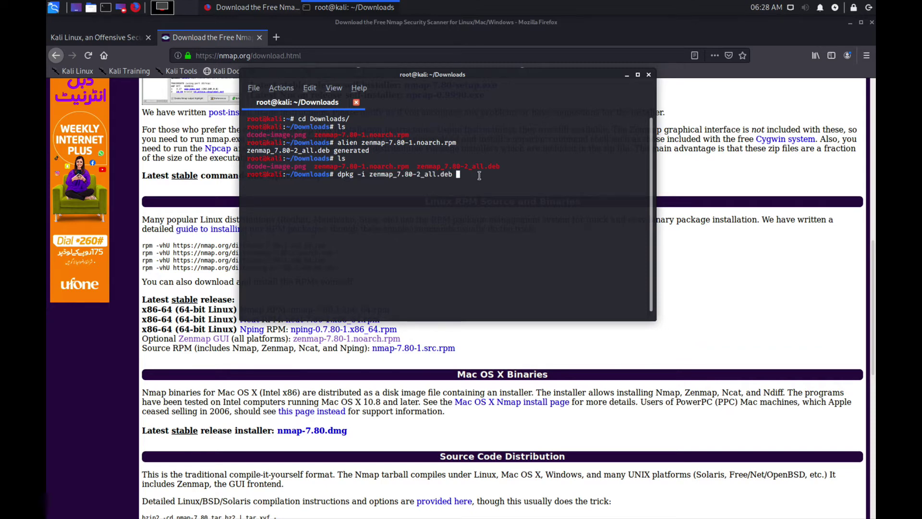
key("Return")
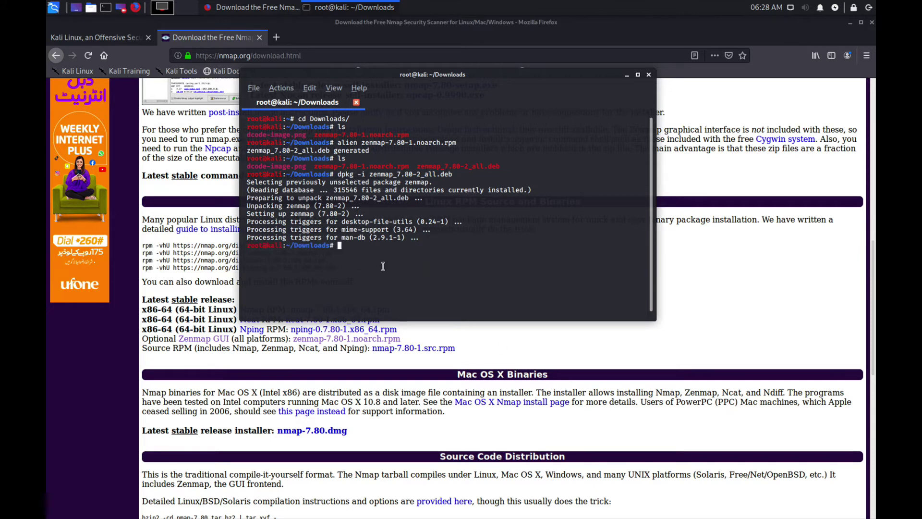
Step: Launch 'Zenmap (as root)' from the Kali application menu and center its window
left_click(54, 8)
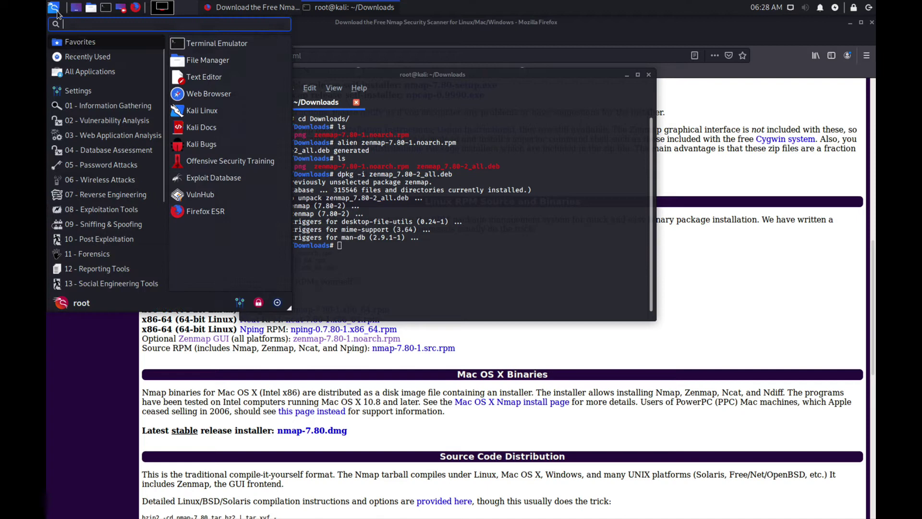
type("zen")
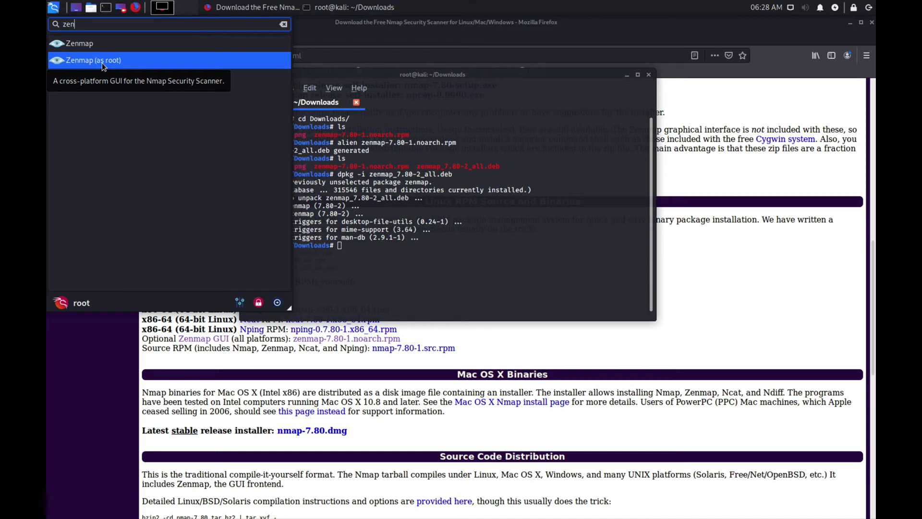
left_click(103, 61)
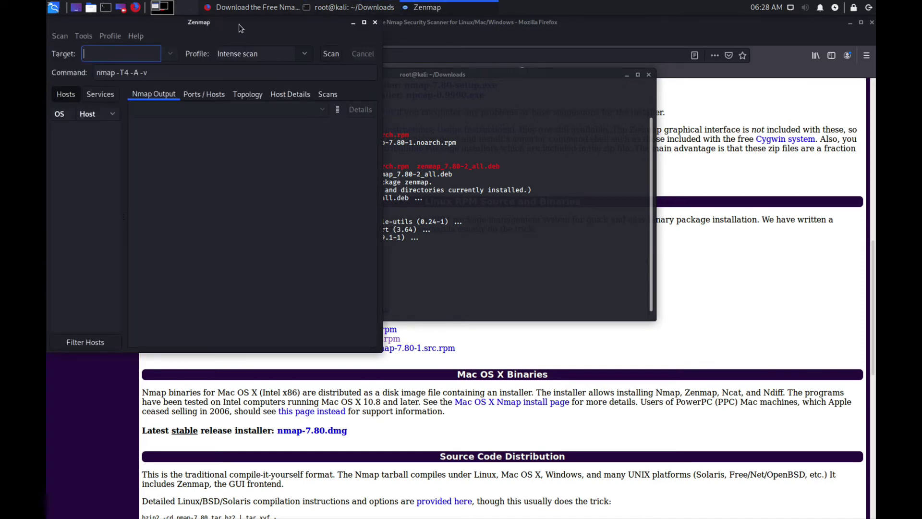
left_click_drag(239, 24, 459, 83)
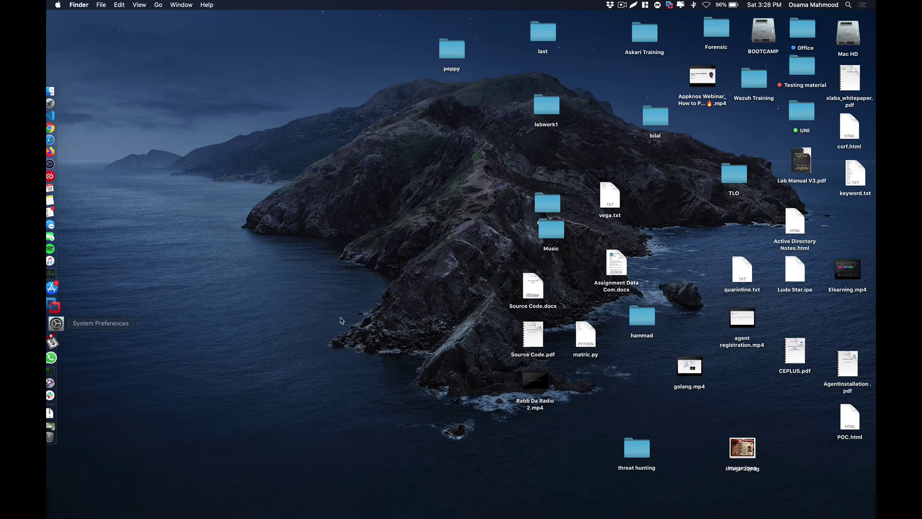
Step: Copy the IP address 172.20.10.13 from the System Preferences Network pane
left_click(341, 182)
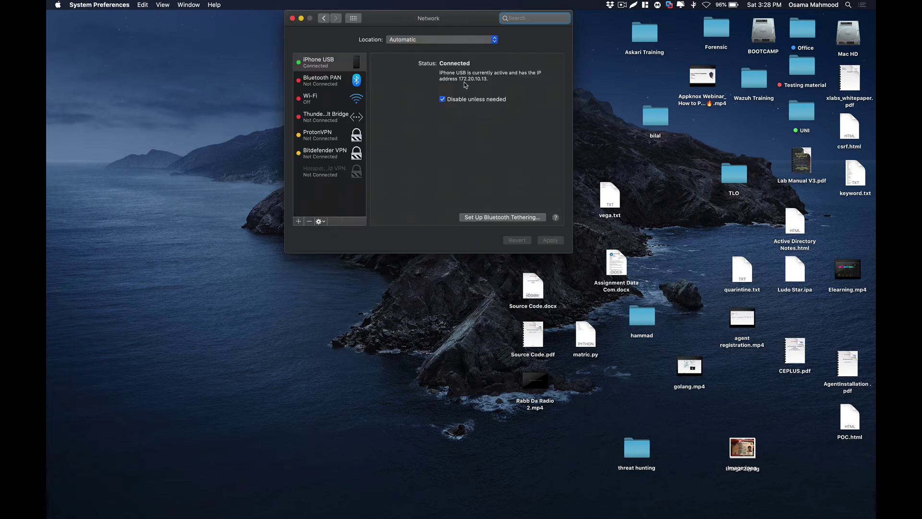
left_click_drag(459, 80, 487, 80)
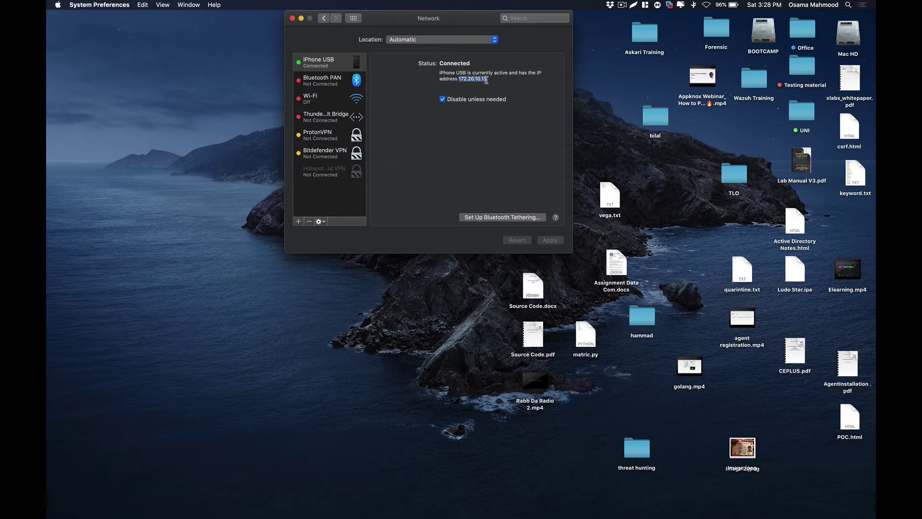
right_click(476, 81)
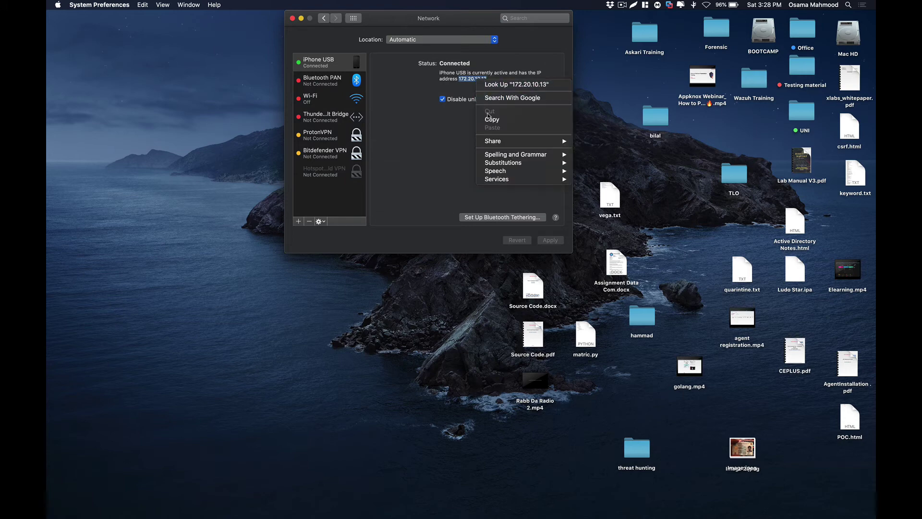
left_click(492, 119)
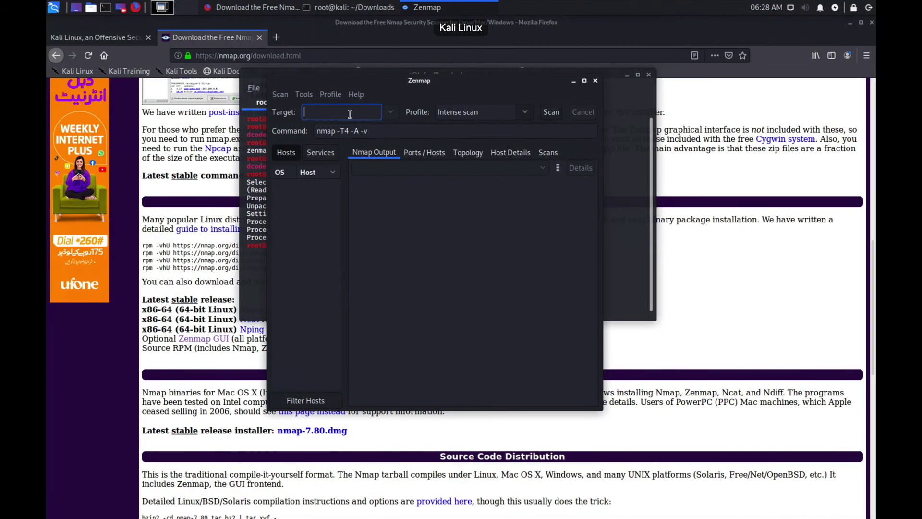
Step: Paste 172.20.10.13 as Zenmap's target and start the Intense scan
right_click(348, 114)
left_click(382, 148)
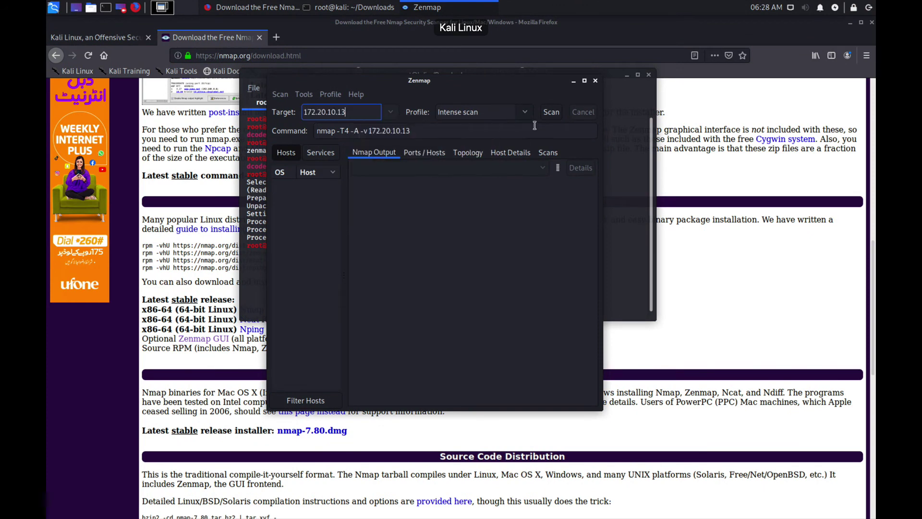
left_click(551, 112)
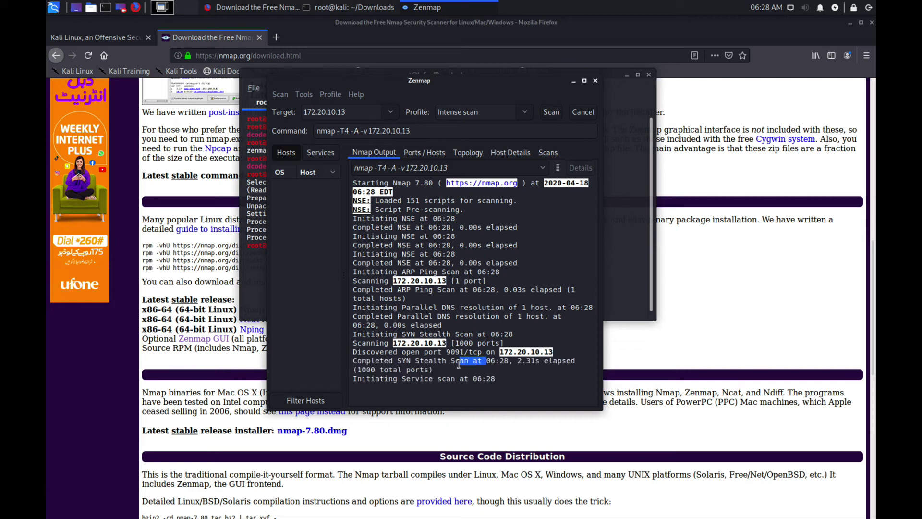
Step: Highlight the discovered open port 9091/tcp in the Nmap output
left_click_drag(488, 364, 415, 350)
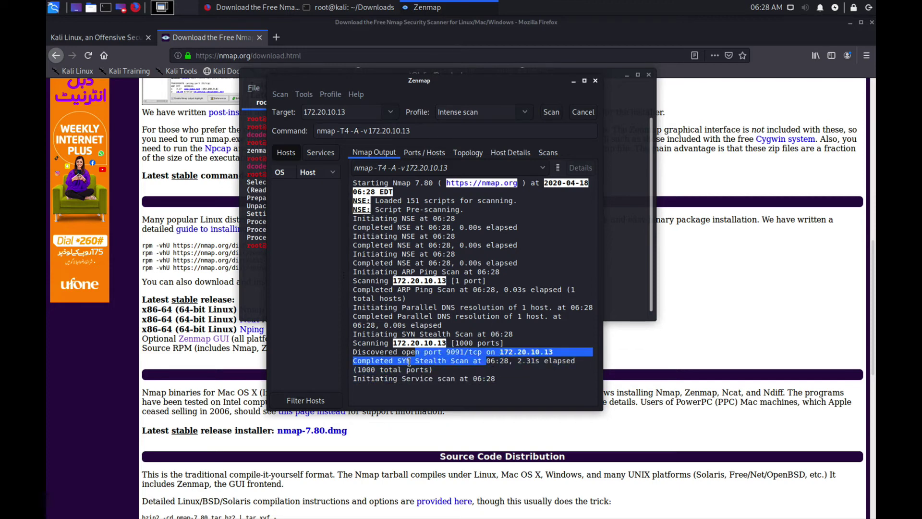
left_click_drag(493, 380, 374, 345)
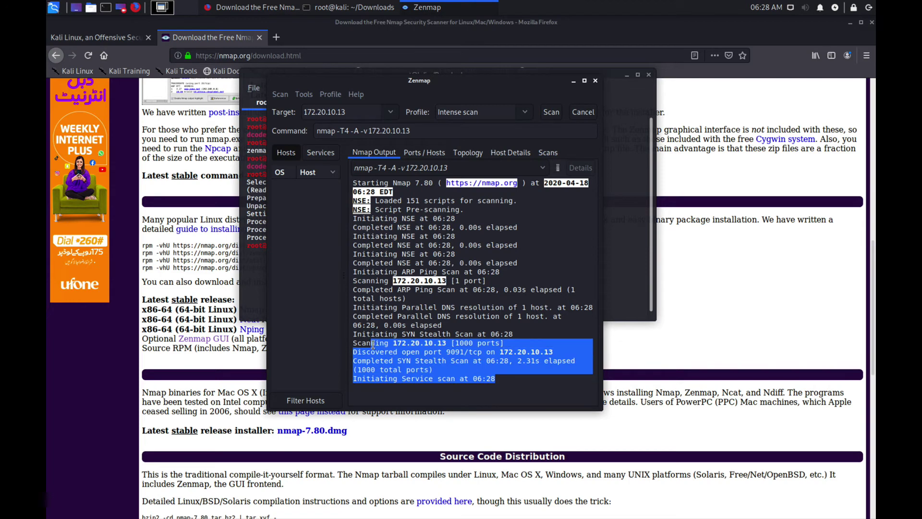
left_click(406, 352)
left_click_drag(433, 351, 486, 351)
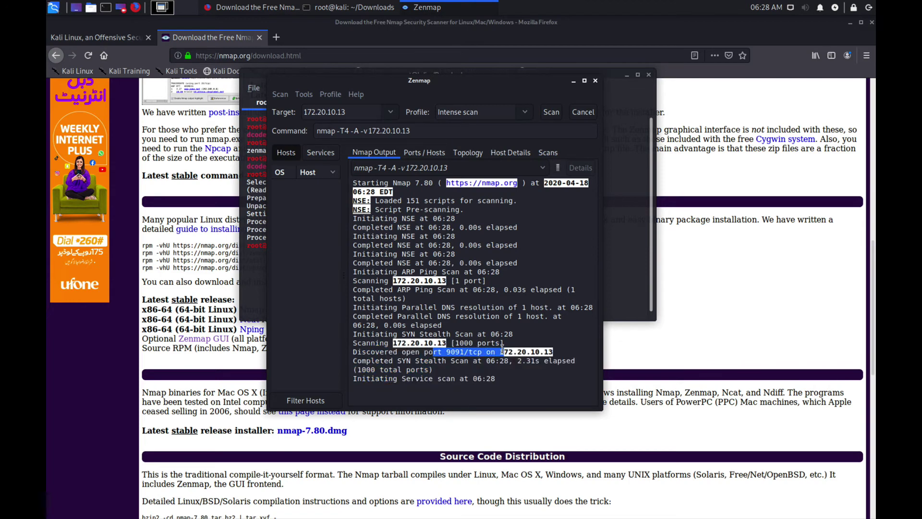
left_click(496, 384)
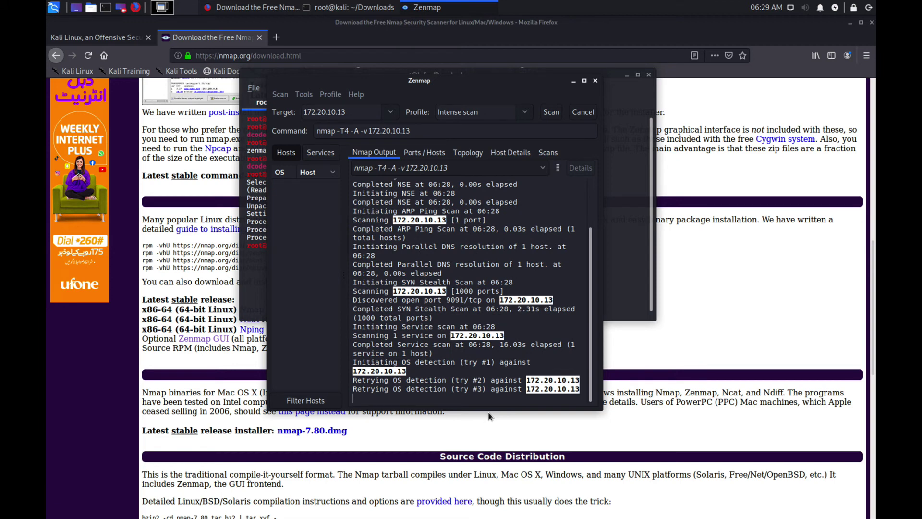
Step: Run 'apt install zenmap' showing 7.80-2 already newest, then view Zenmap's finished scan
left_click(638, 277)
type("apt insal")
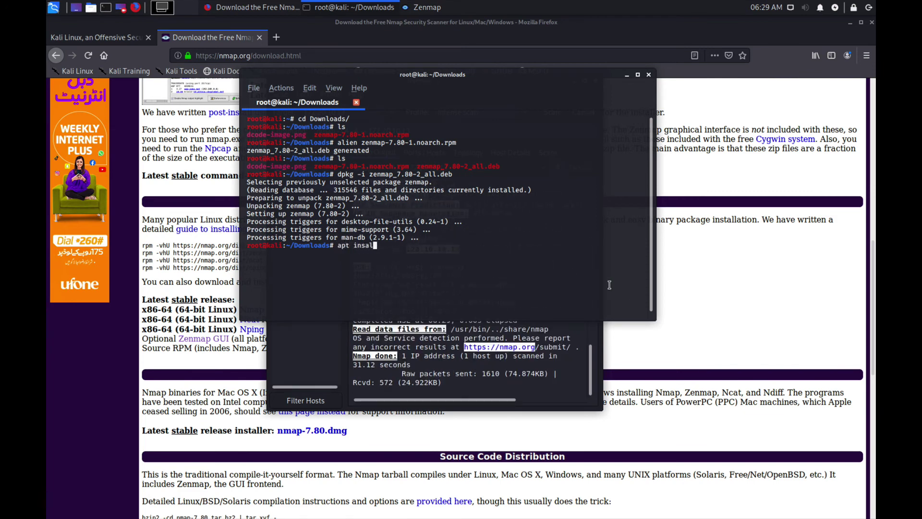
key("BackSpace")
key("BackSpace")
type("ta")
type("ll zen")
type("map")
key("Return")
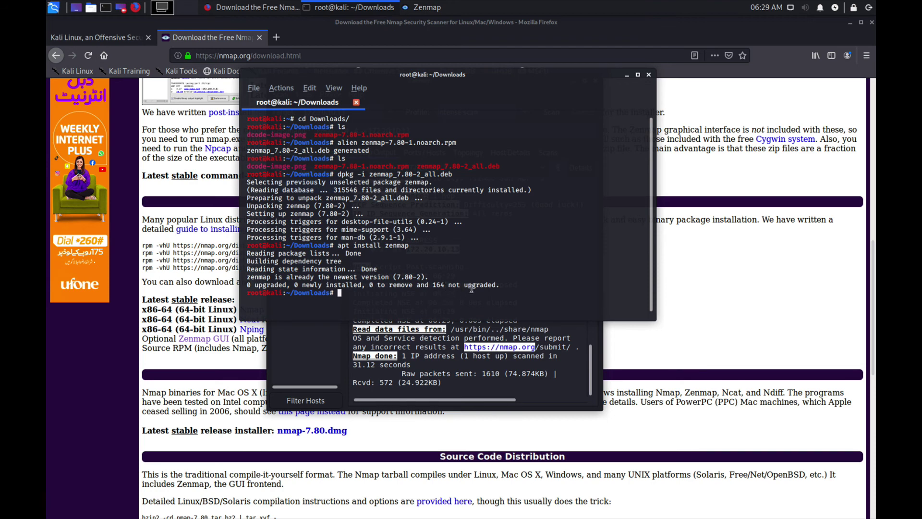
left_click_drag(498, 285, 356, 258)
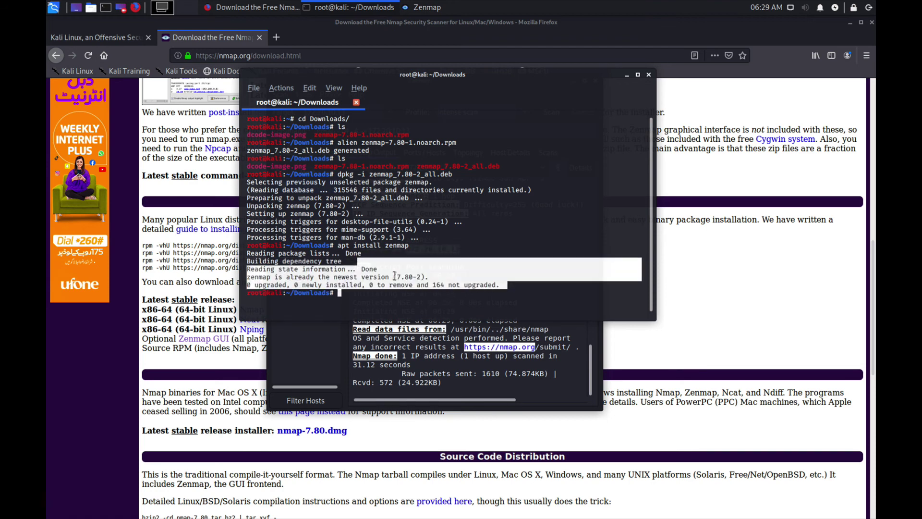
left_click(416, 298)
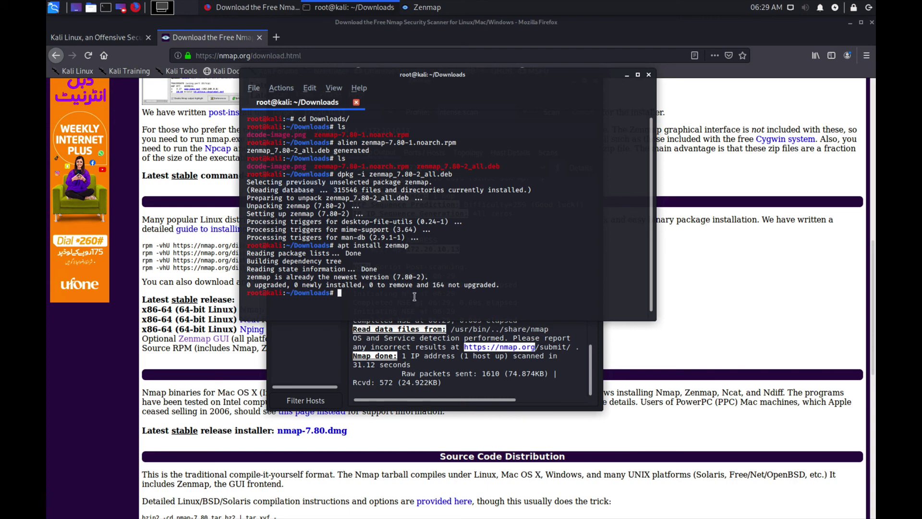
left_click(431, 353)
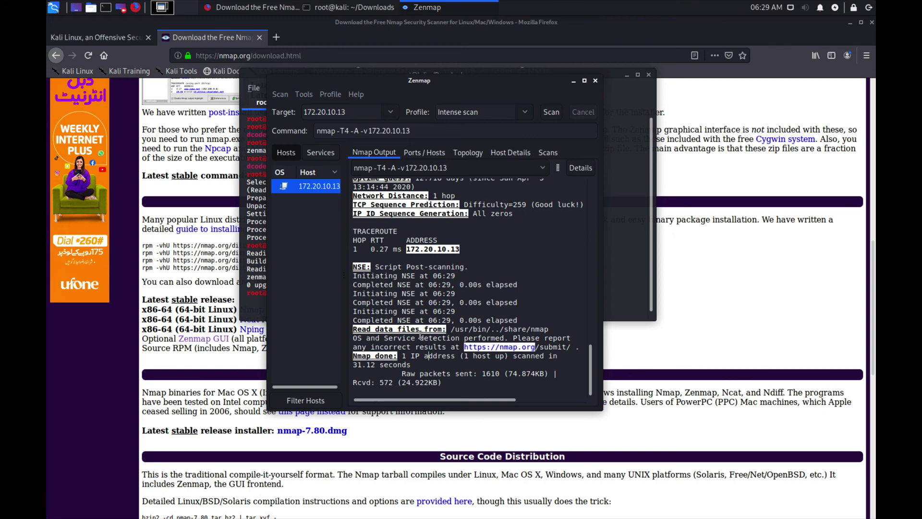
Step: Show the Ports / Hosts table for 172.20.10.13, listing 9091/tcp open (http, Transmission BitTorrent)
left_click(430, 153)
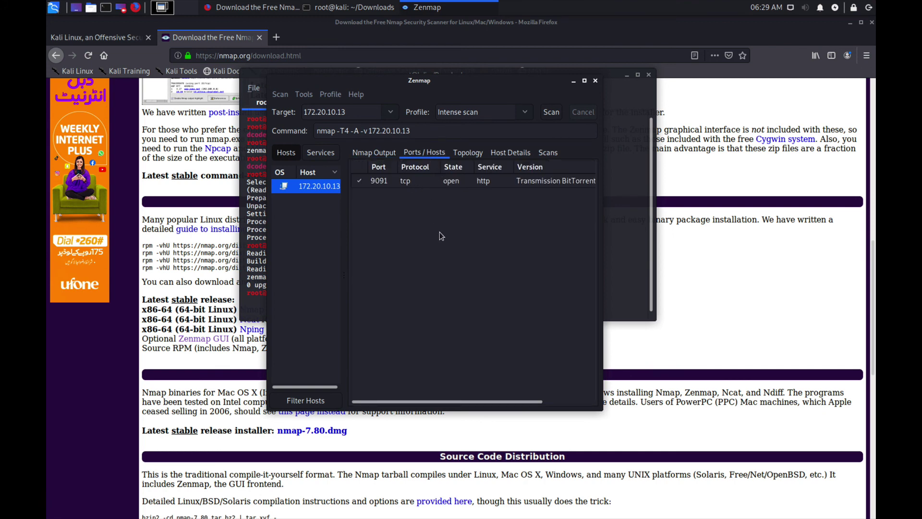